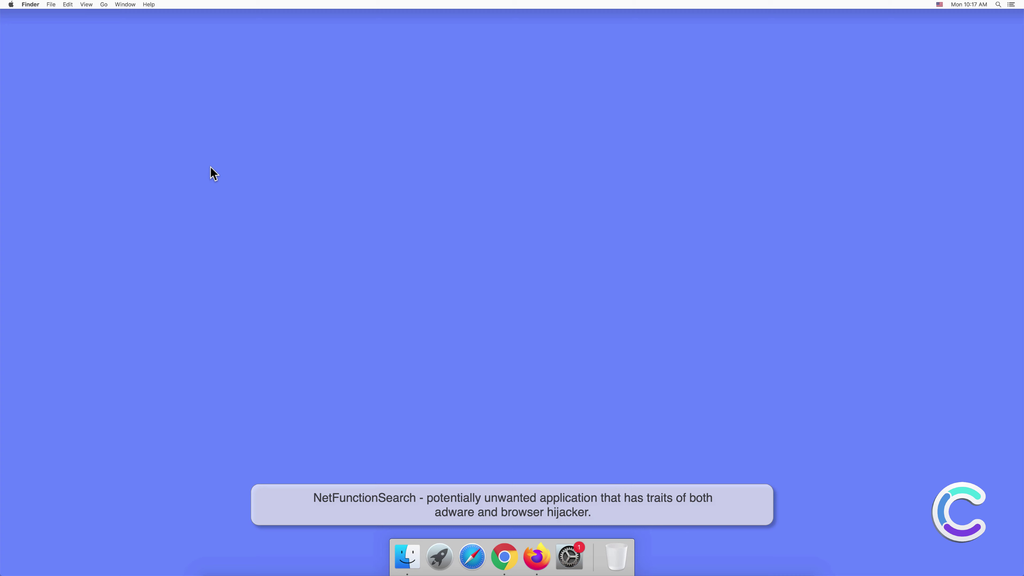
- Bring up Finder's Go to Folder prompt and enter ~/Library as the path
left_click(104, 5)
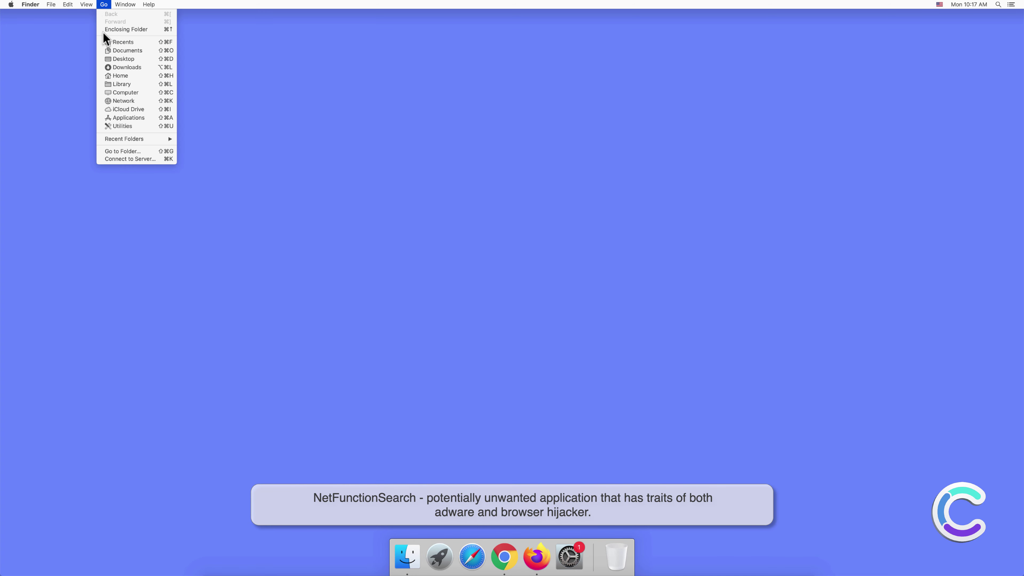
left_click(107, 150)
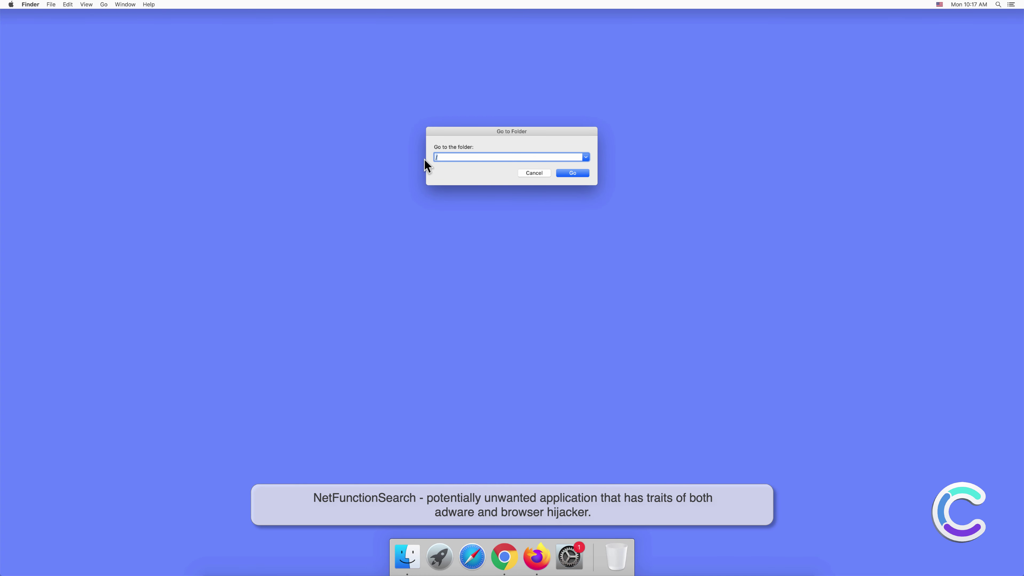
type("~/")
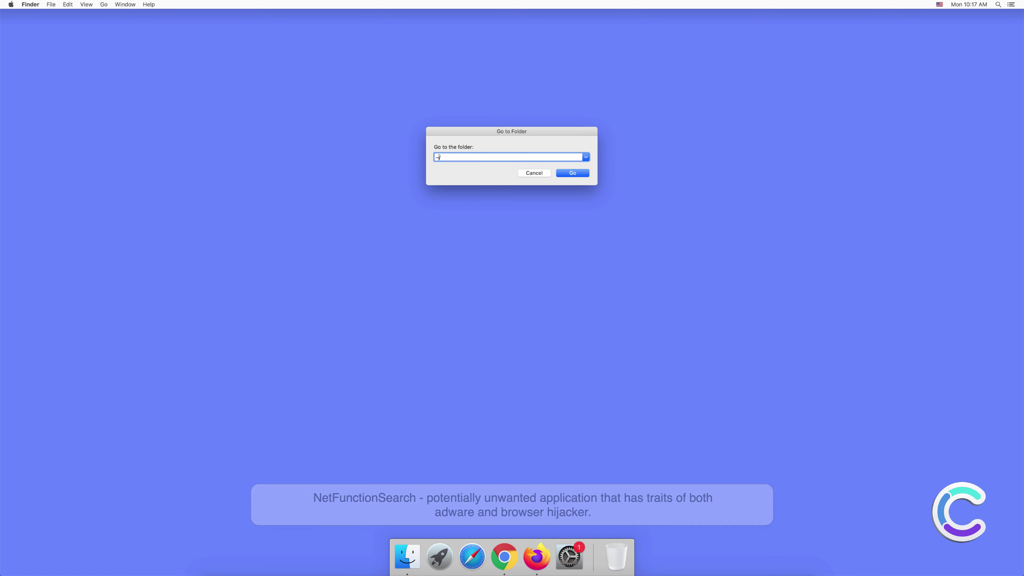
type("Library")
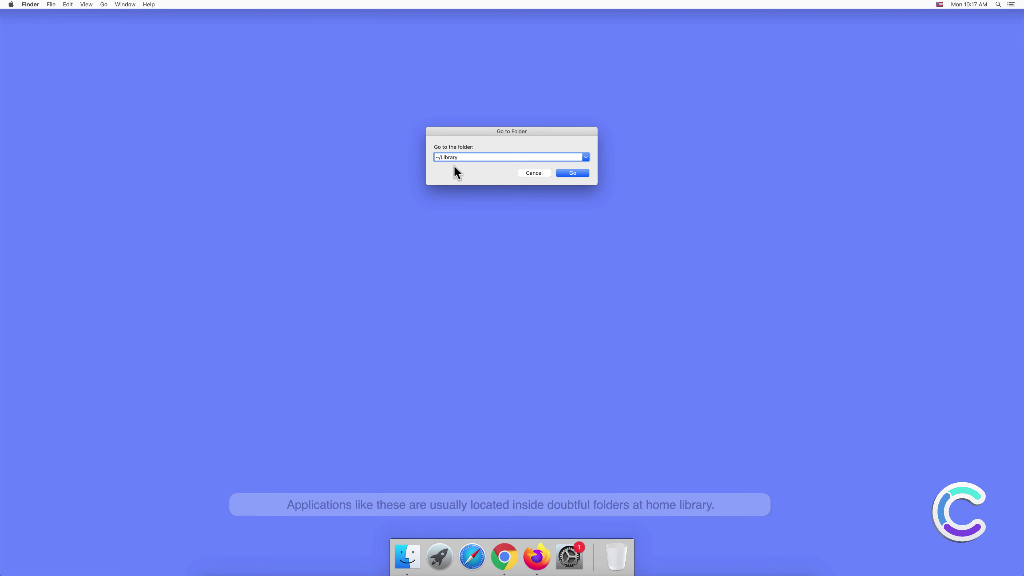
- Open ~/Library and expand Application Support, both NetFunctionSearch folders, LaunchAgents and LaunchDaemons
left_click(571, 173)
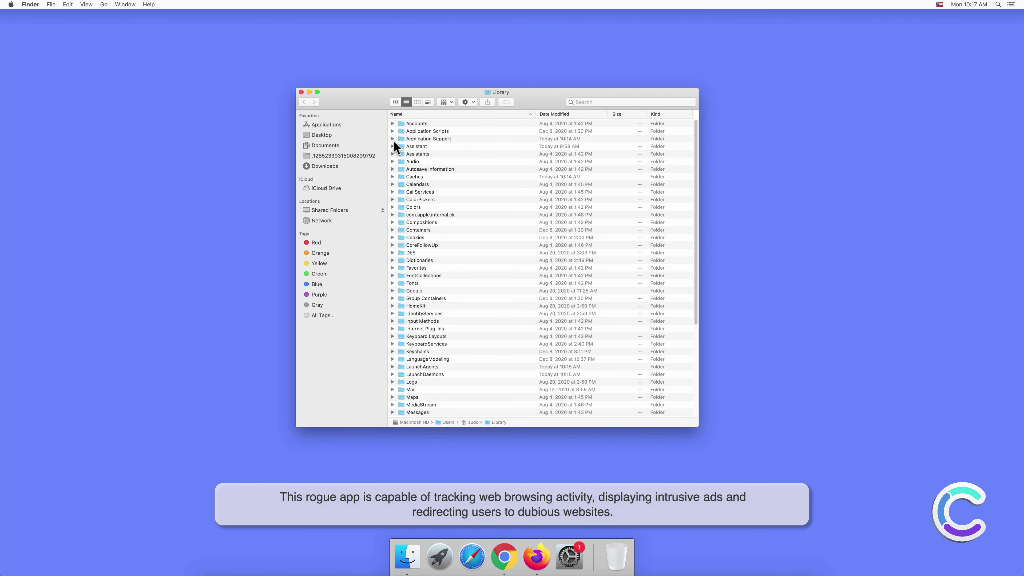
left_click(392, 138)
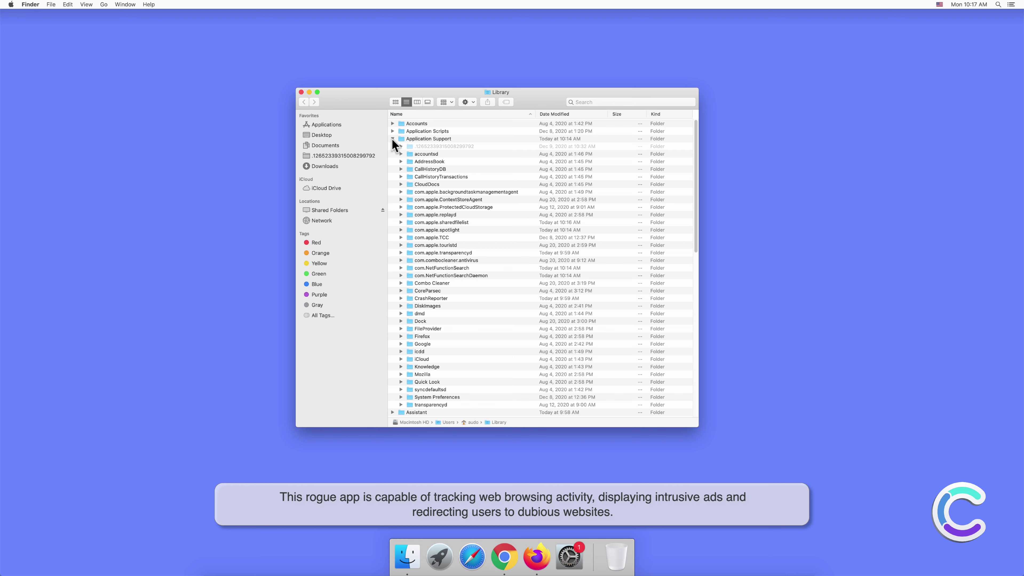
left_click(401, 267)
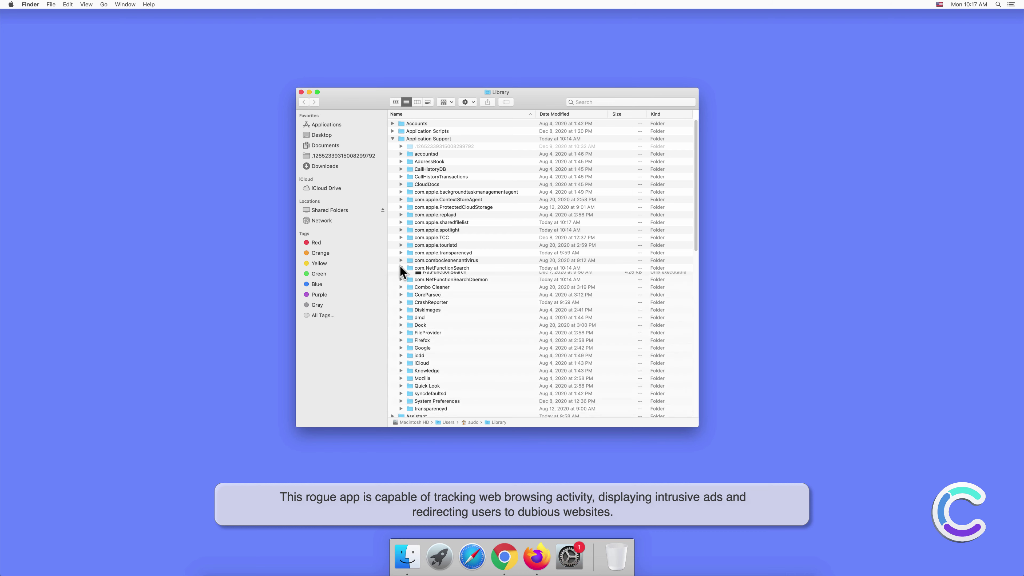
left_click(401, 283)
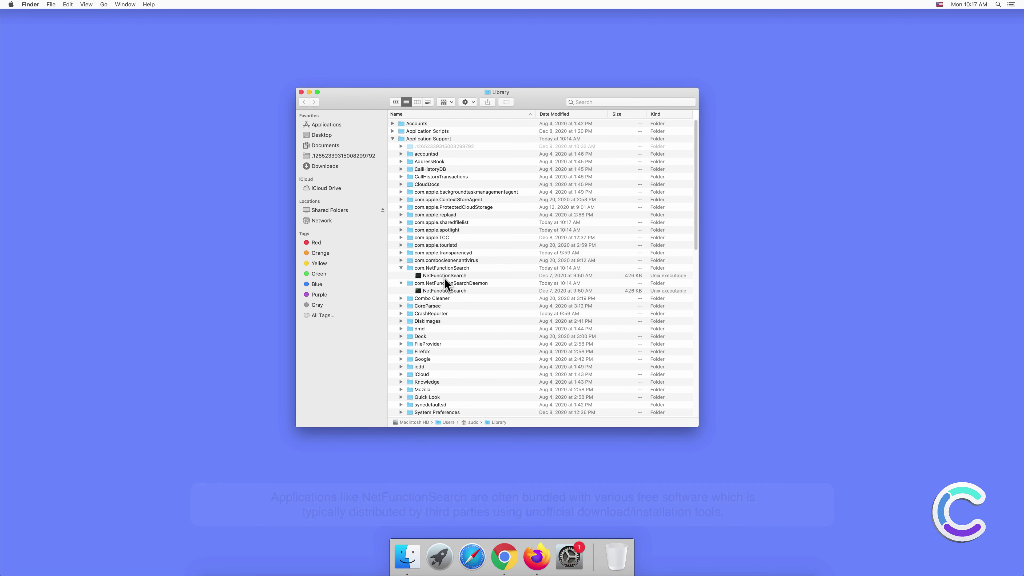
scroll(525, 261, "down", 10)
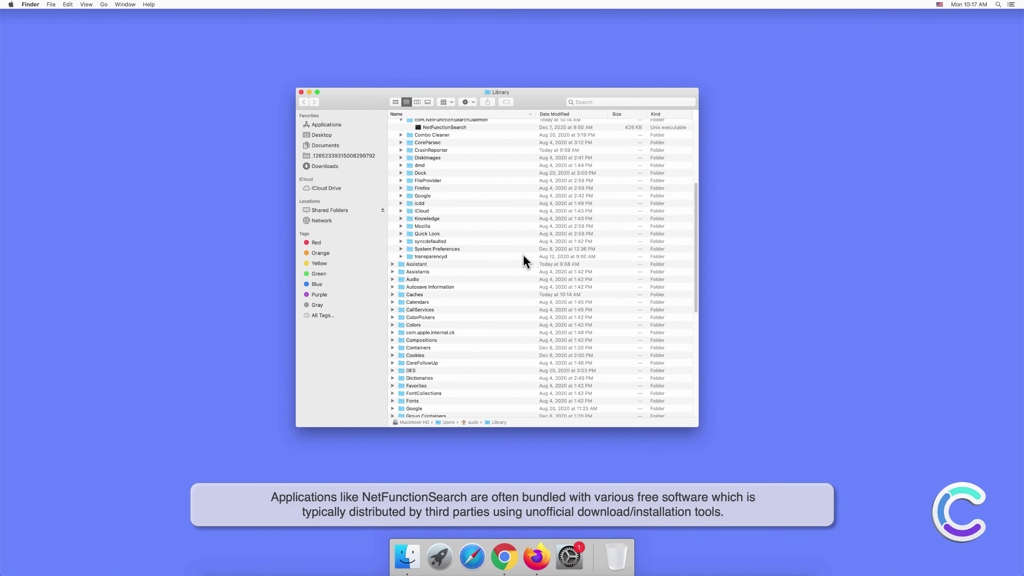
scroll(524, 254, "down", 15)
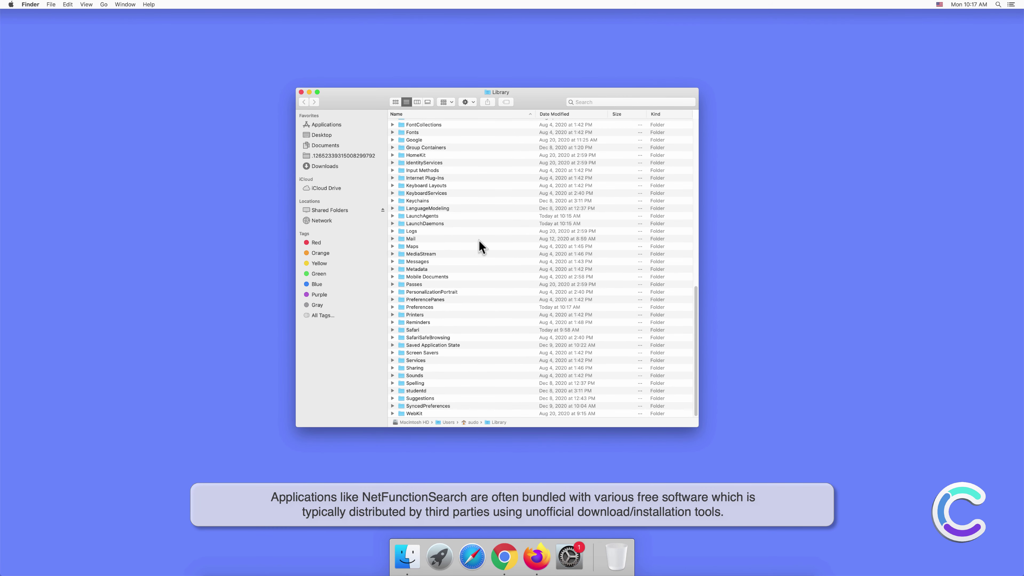
left_click(393, 216)
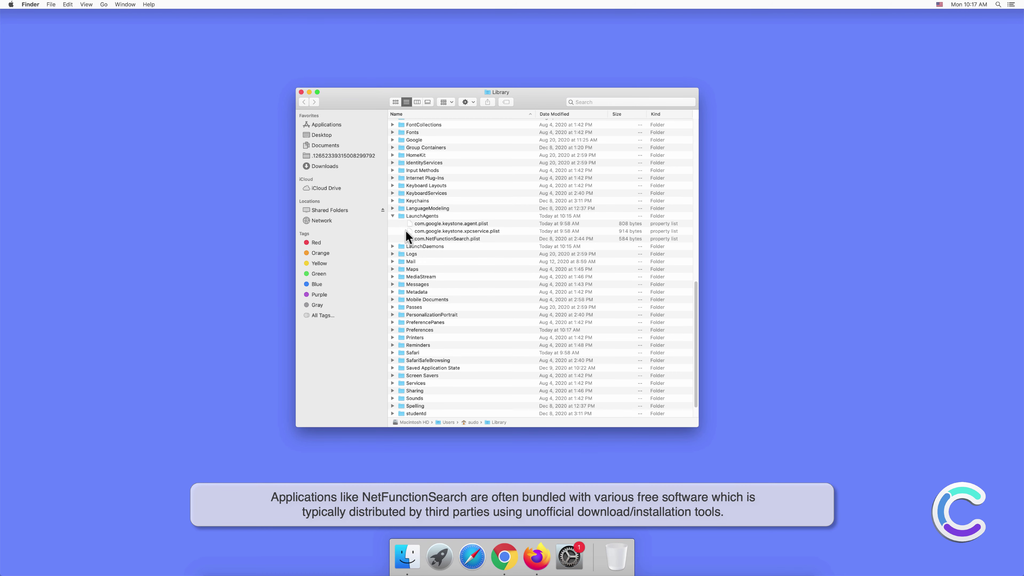
left_click(392, 246)
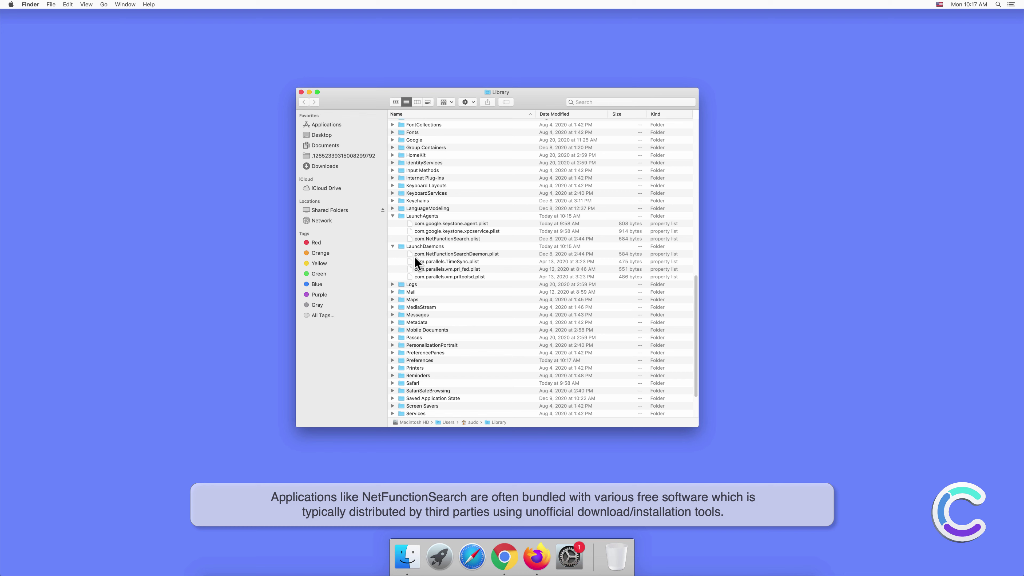
- Move com.NetFunctionSearchDaemon.plist and com.NetFunctionSearch.plist to the Trash
left_click(531, 253)
right_click(520, 254)
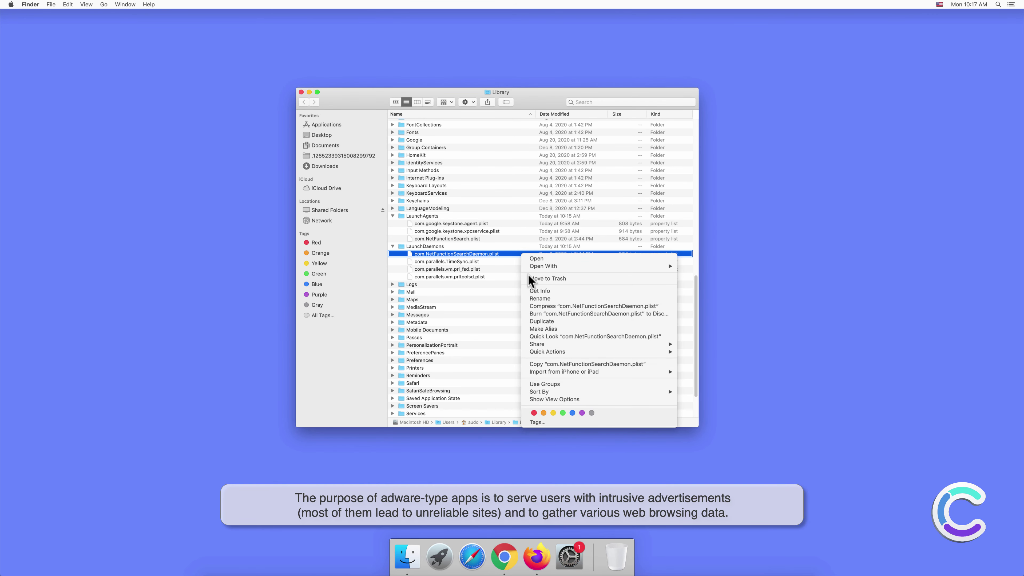
left_click(529, 275)
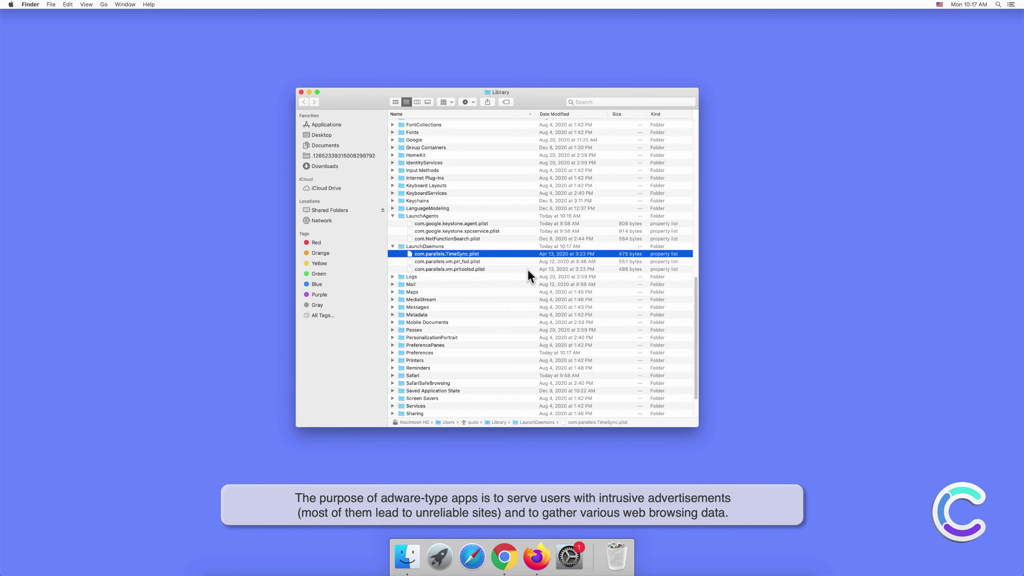
left_click(508, 239)
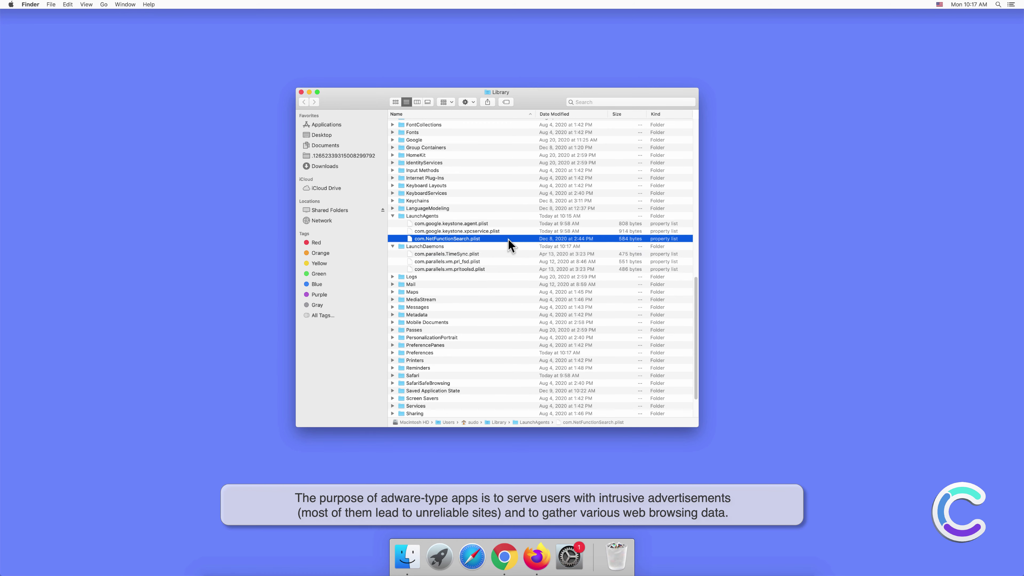
right_click(508, 238)
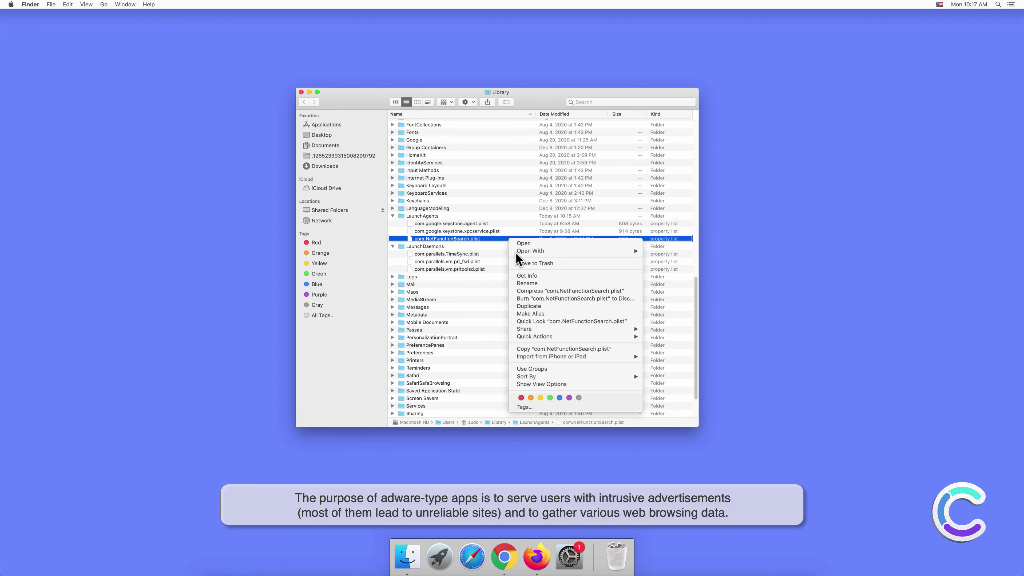
left_click(520, 261)
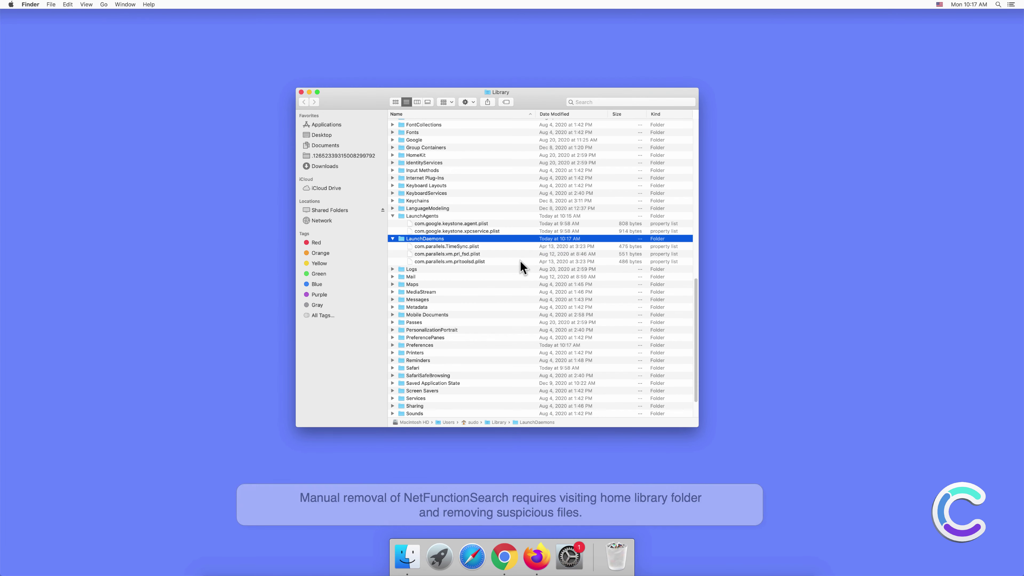
- Trash the NetFunctionSearch executables from com.NetFunctionSearchDaemon and com.NetFunctionSearch
scroll(520, 261, "up", 15)
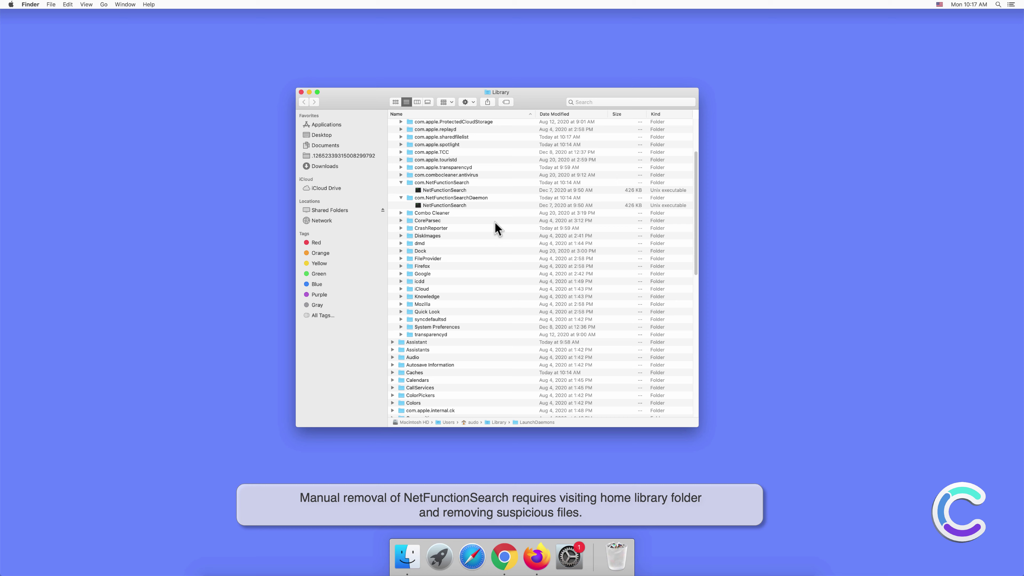
left_click(480, 209)
right_click(480, 210)
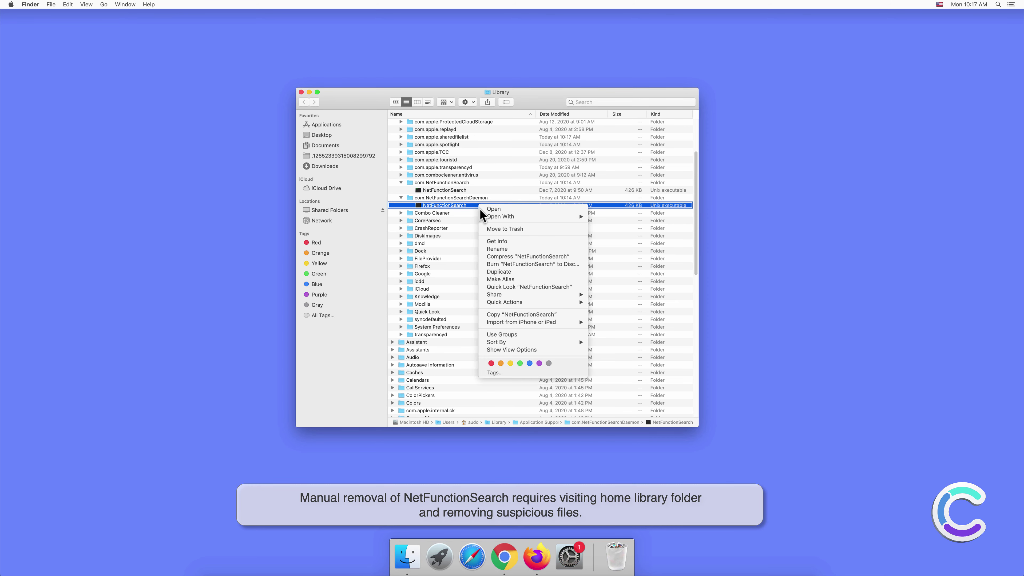
left_click(492, 225)
left_click(479, 189)
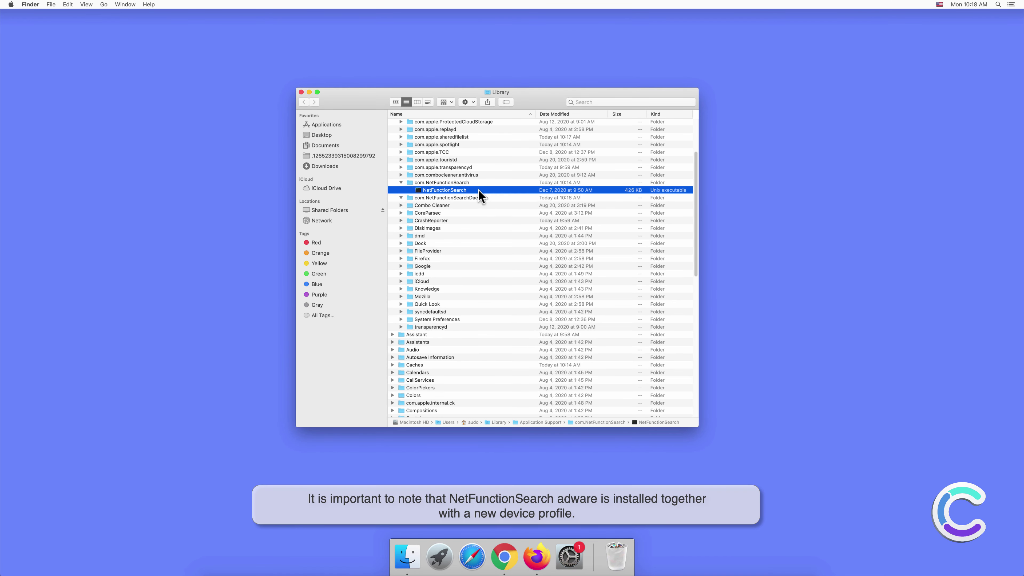
right_click(478, 189)
left_click(491, 212)
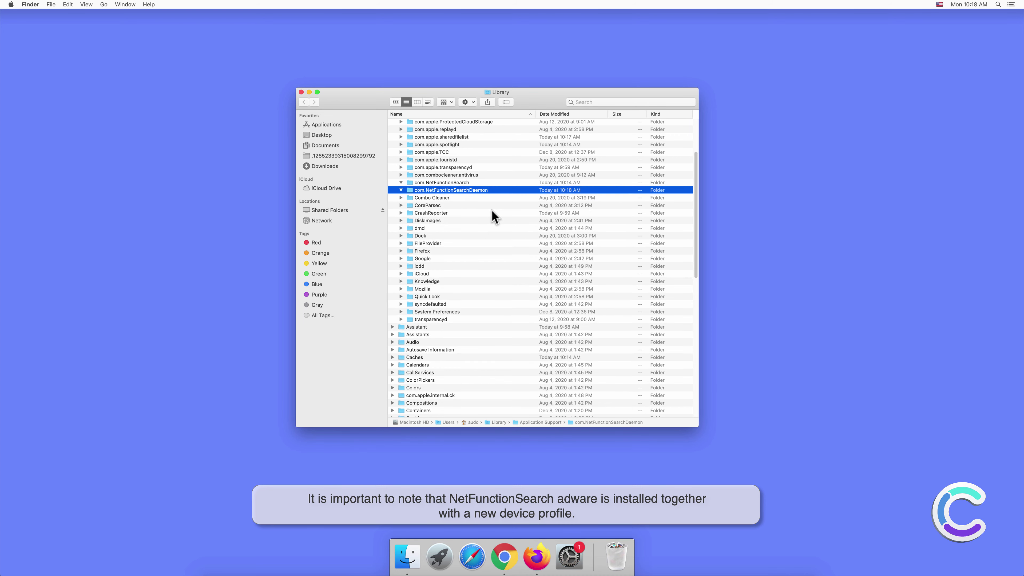
- Close the Library window and open the Profiles pane in System Preferences
left_click(301, 92)
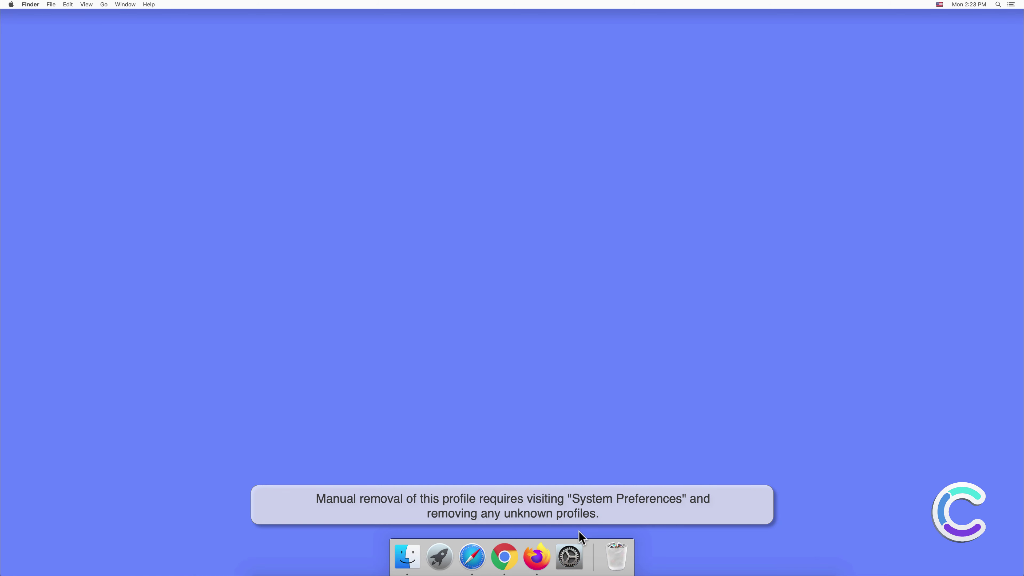
left_click(569, 544)
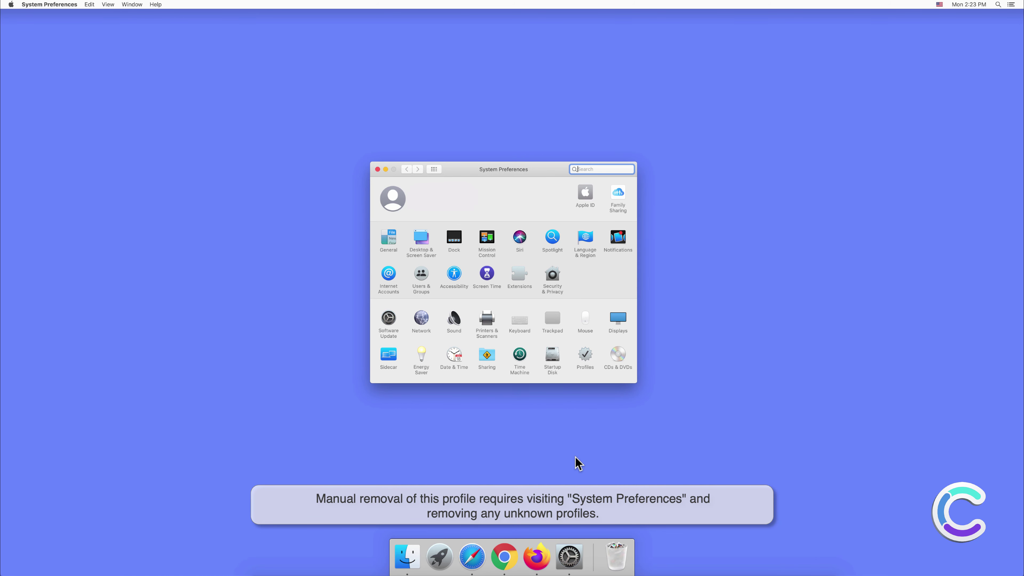
left_click(586, 355)
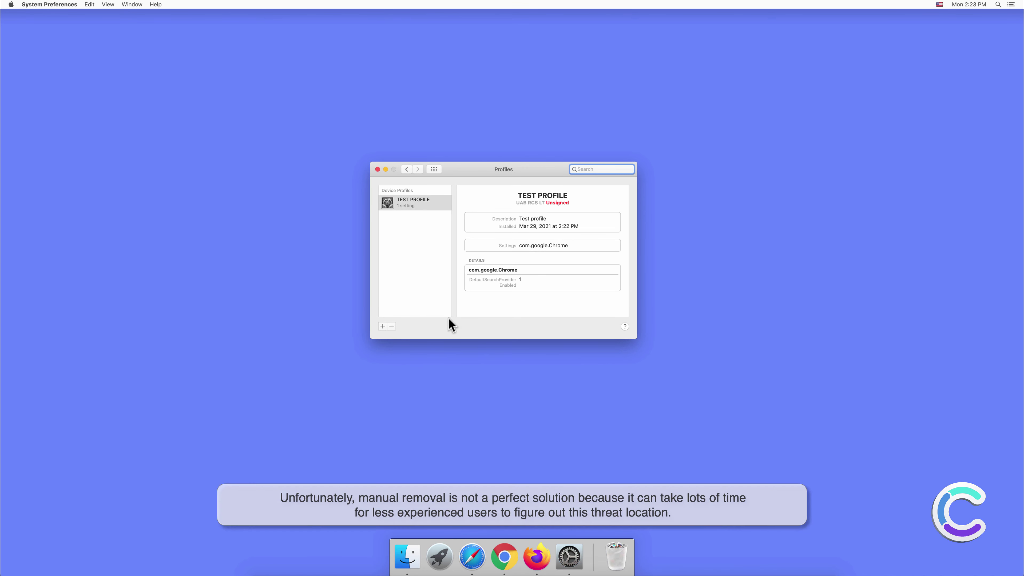
- Remove the TEST PROFILE device profile and enter the administrator password
left_click(391, 326)
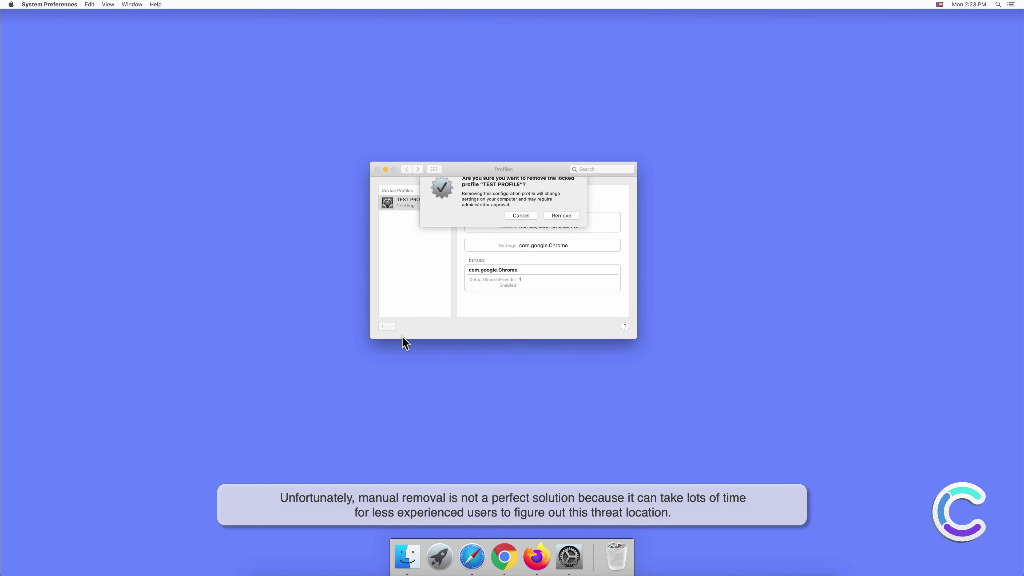
left_click(564, 224)
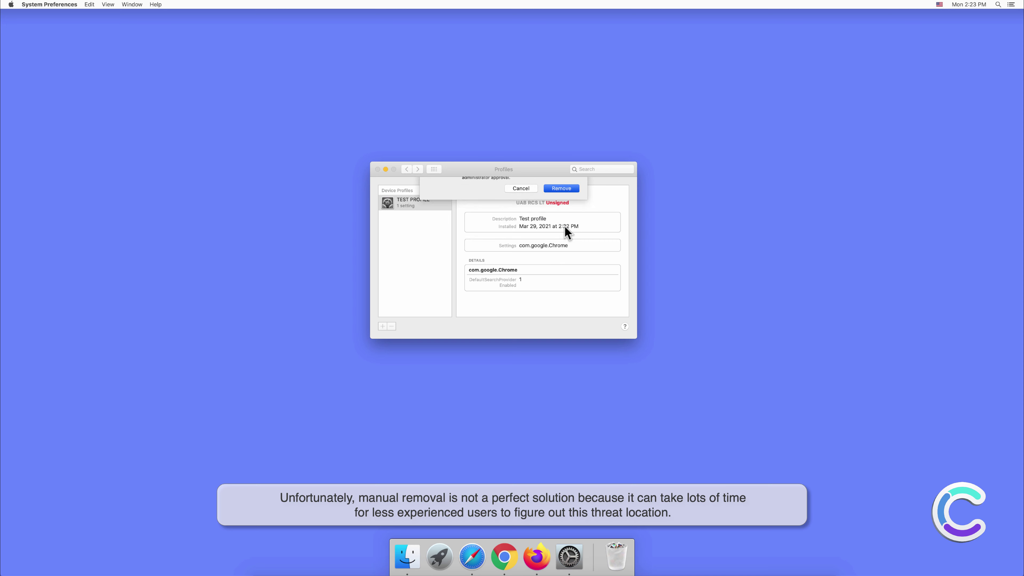
type("•••")
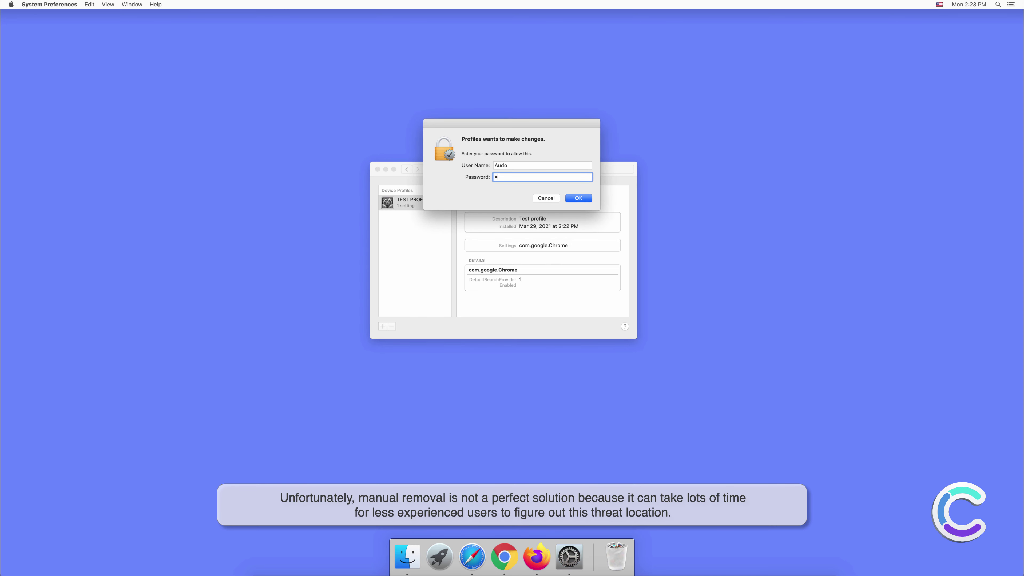
type("•••")
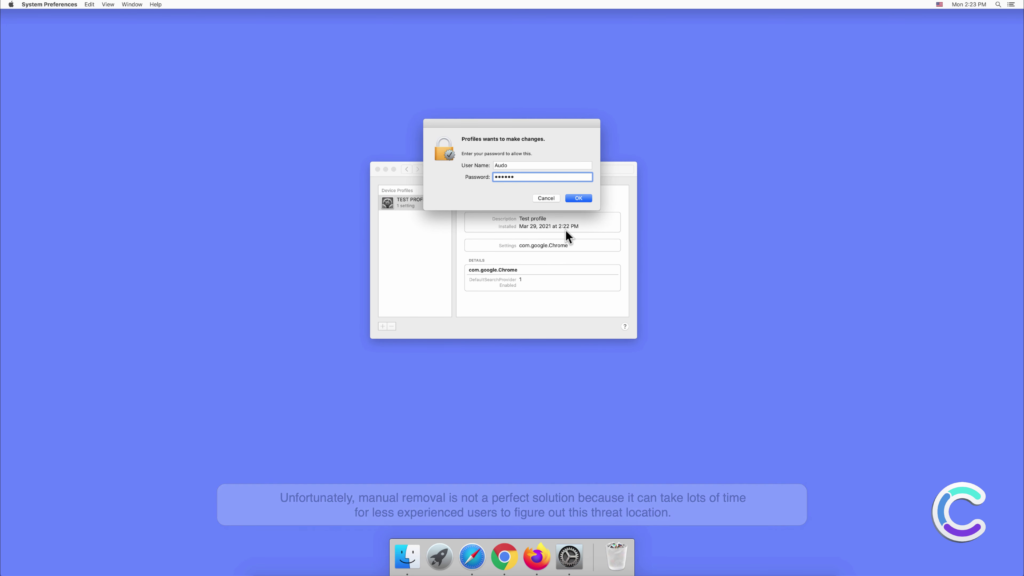
- Approve the profile removal with the password and close System Preferences
left_click(581, 199)
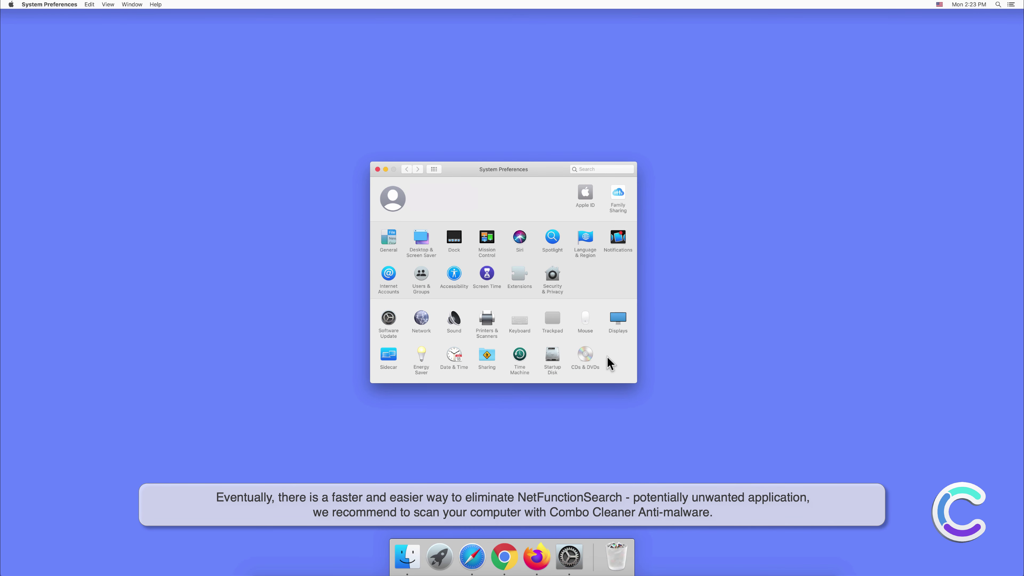
left_click(377, 169)
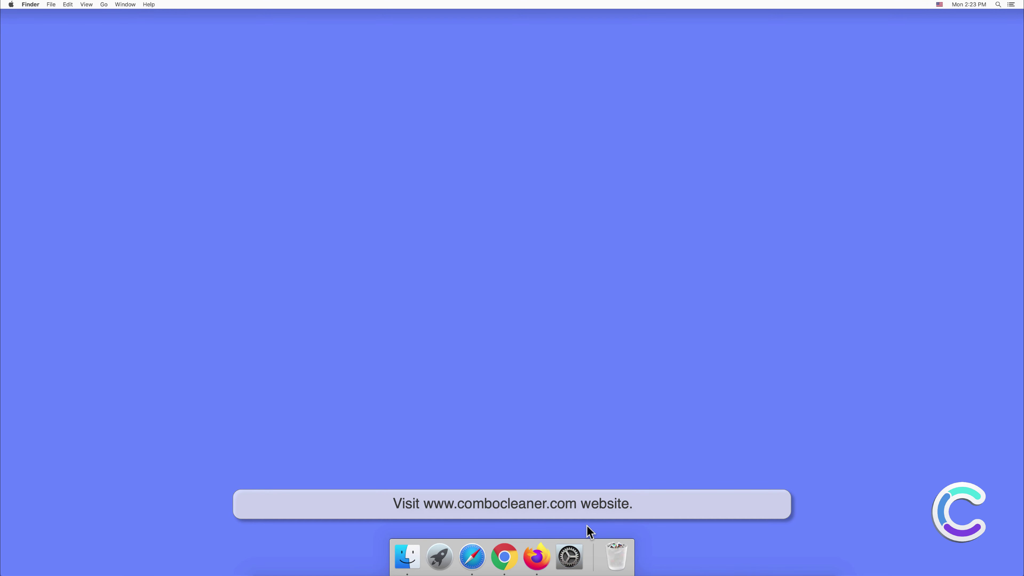
left_click(471, 556)
type("w")
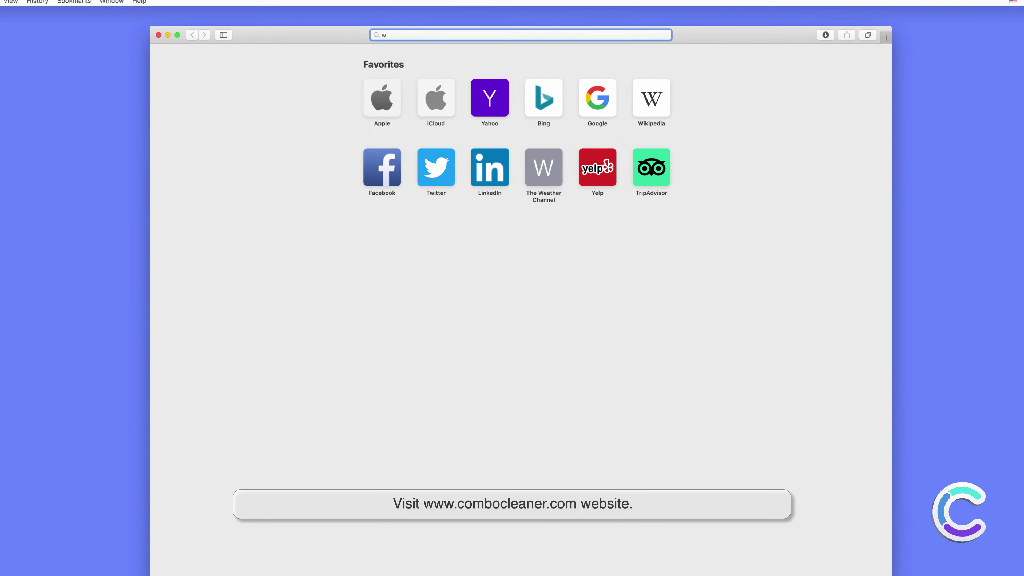
type("ww.combocleaner")
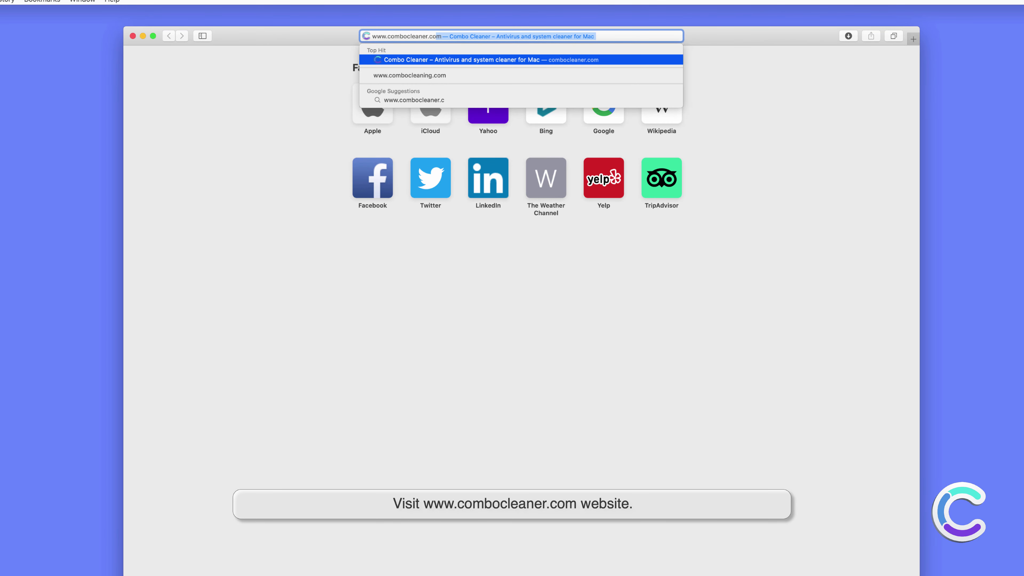
type(".c")
key("Return")
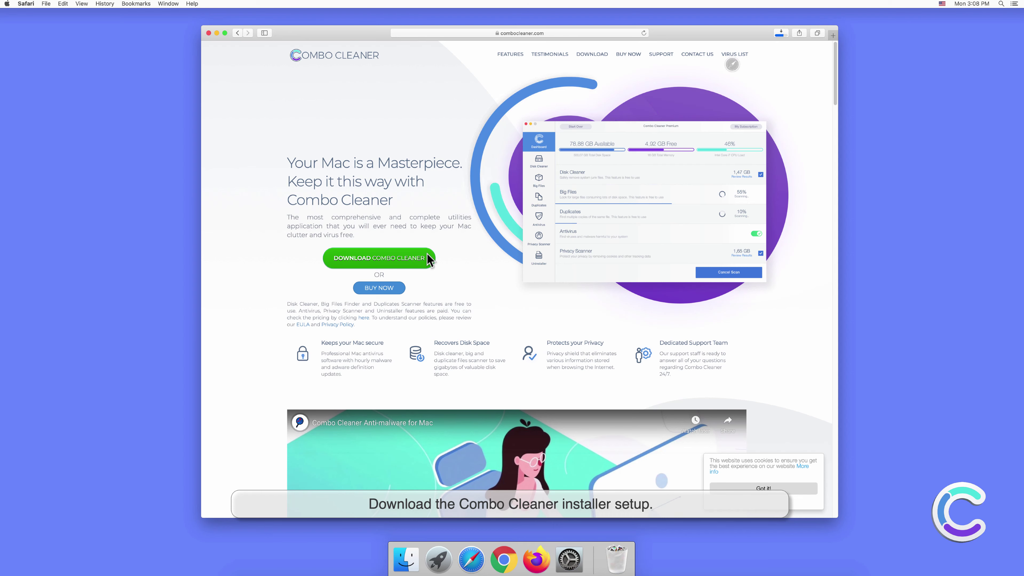
left_click(778, 34)
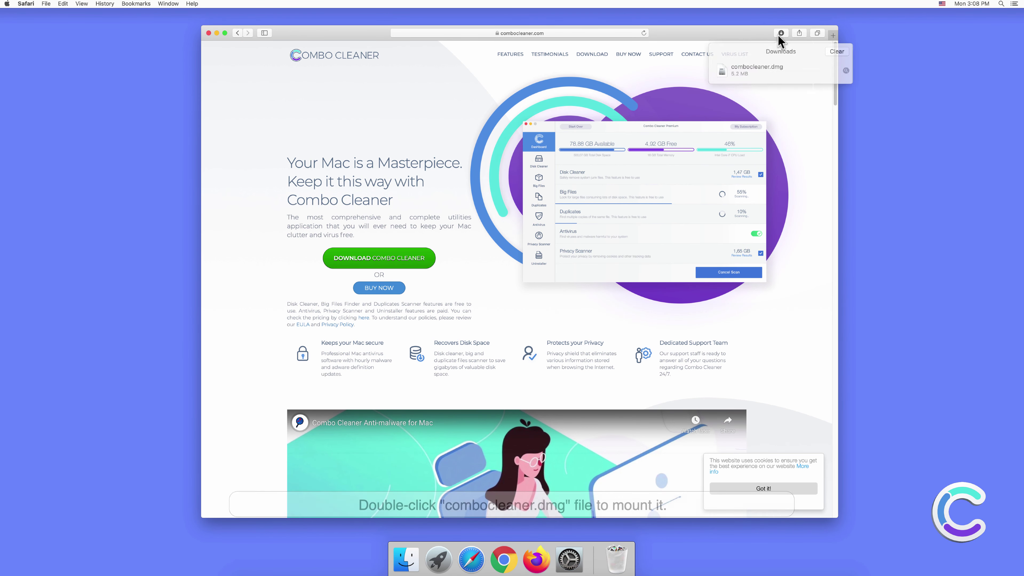
left_click(774, 65)
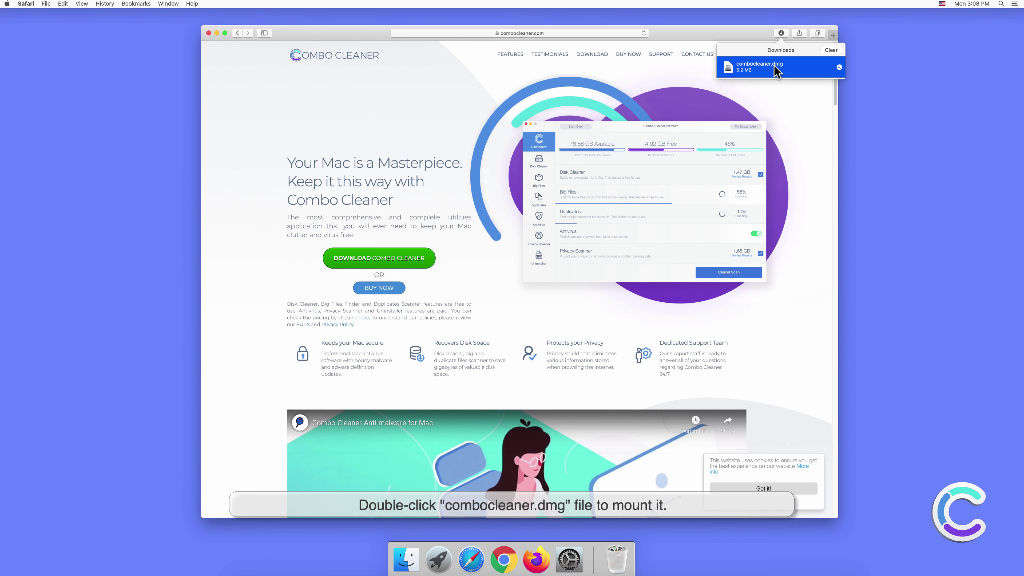
double_click(774, 65)
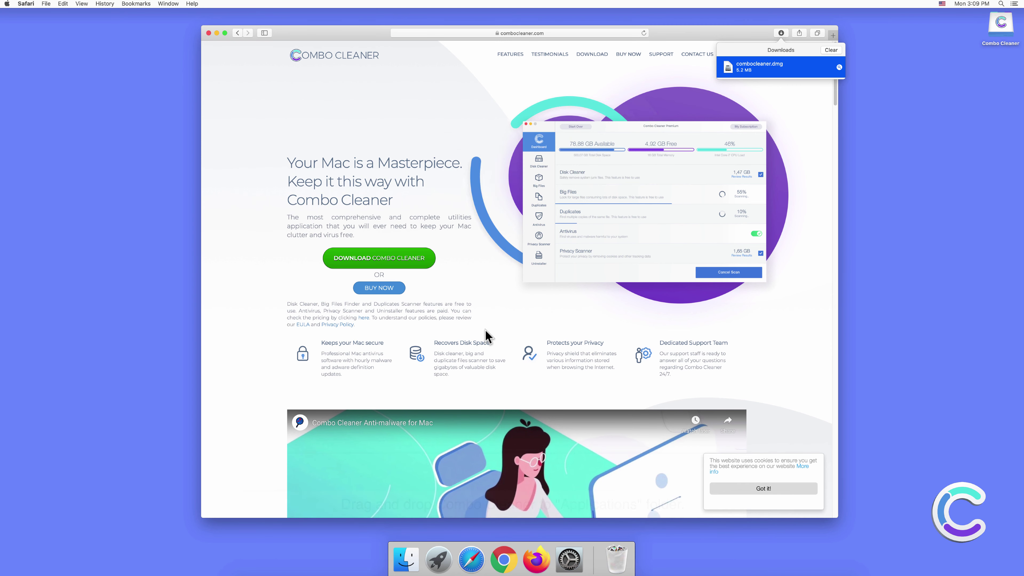
- Copy Combo Cleaner into Applications, close the installer and Safari windows, and launch it from Launchpad
left_click(442, 301)
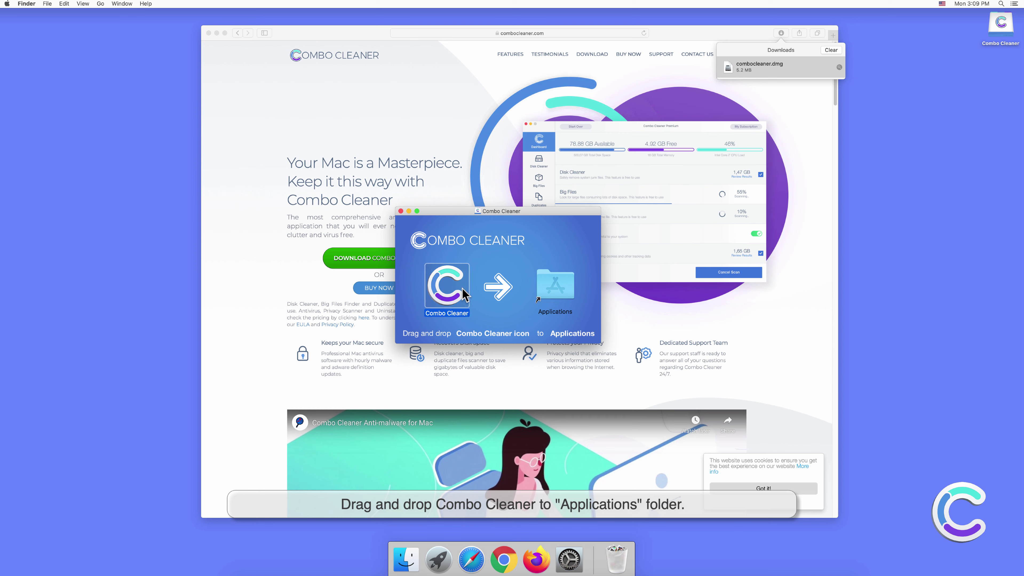
left_click_drag(464, 295, 551, 301)
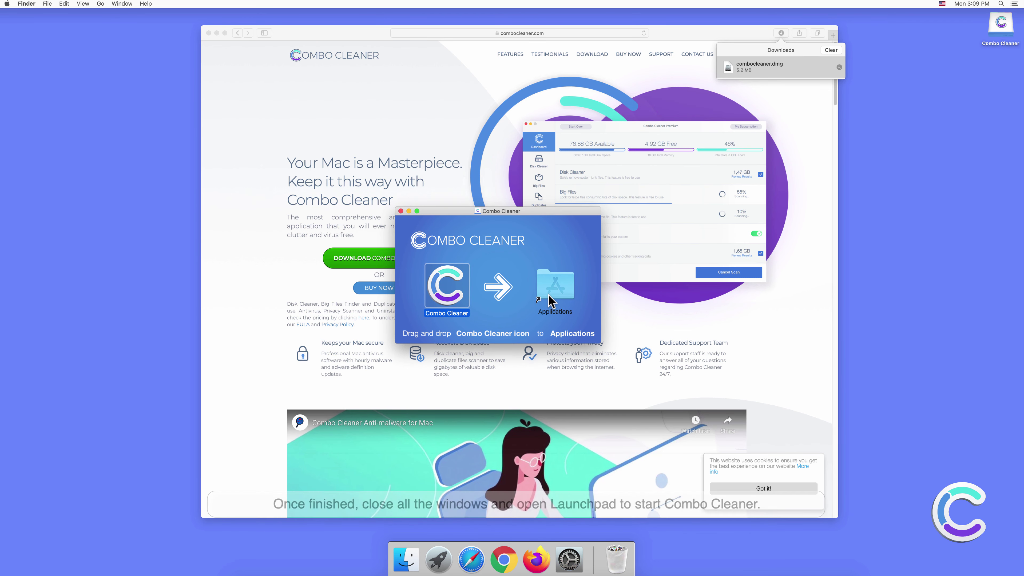
left_click(401, 212)
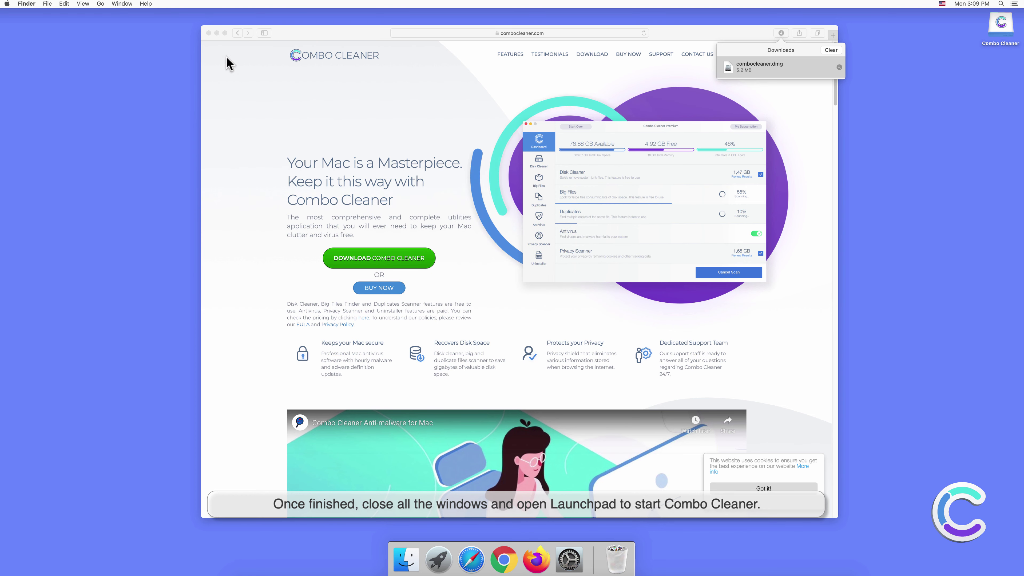
left_click(218, 50)
left_click(209, 33)
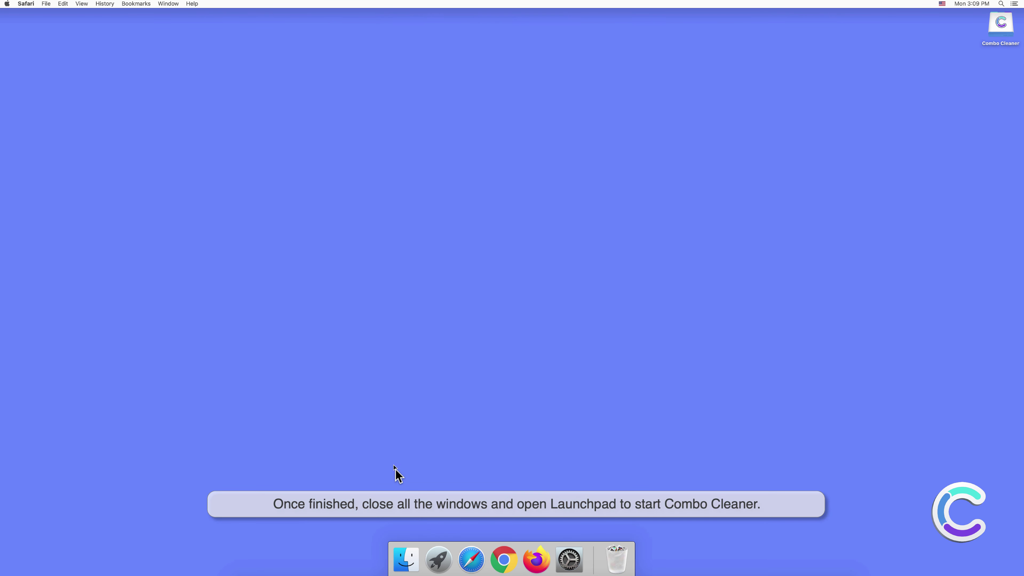
left_click(437, 555)
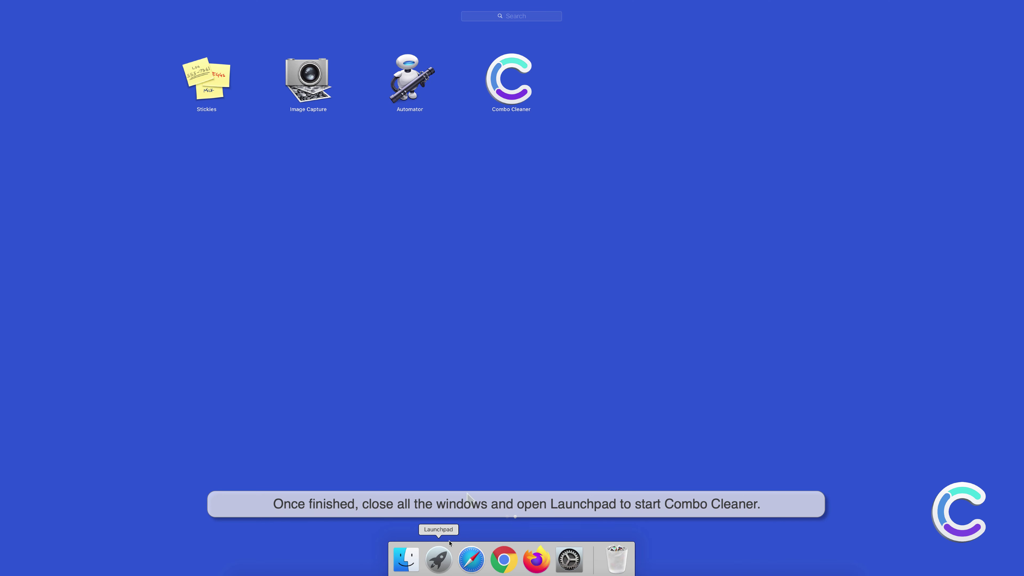
left_click(507, 100)
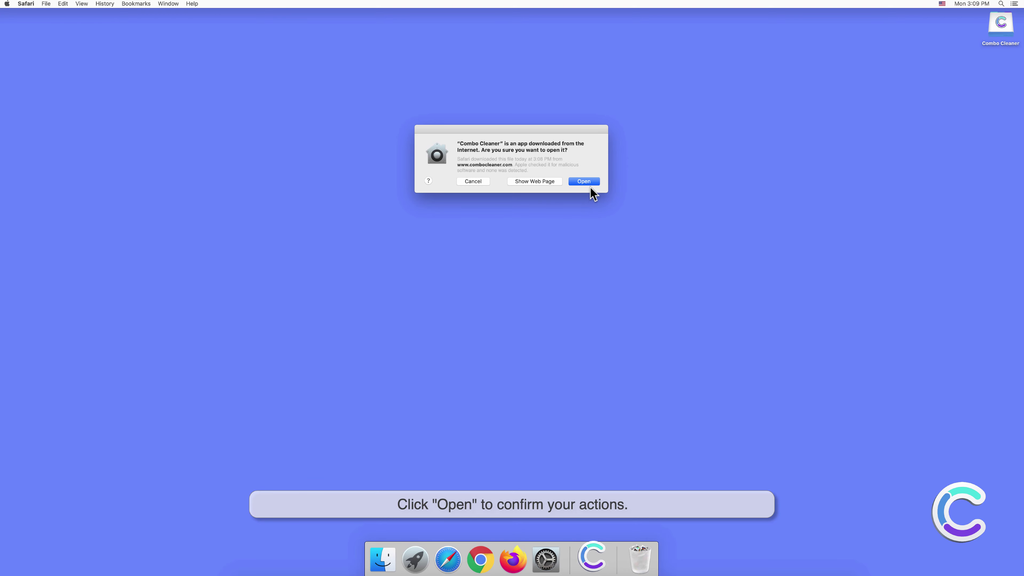
- Confirm opening Combo Cleaner and run an Antivirus Full Scan
left_click(588, 182)
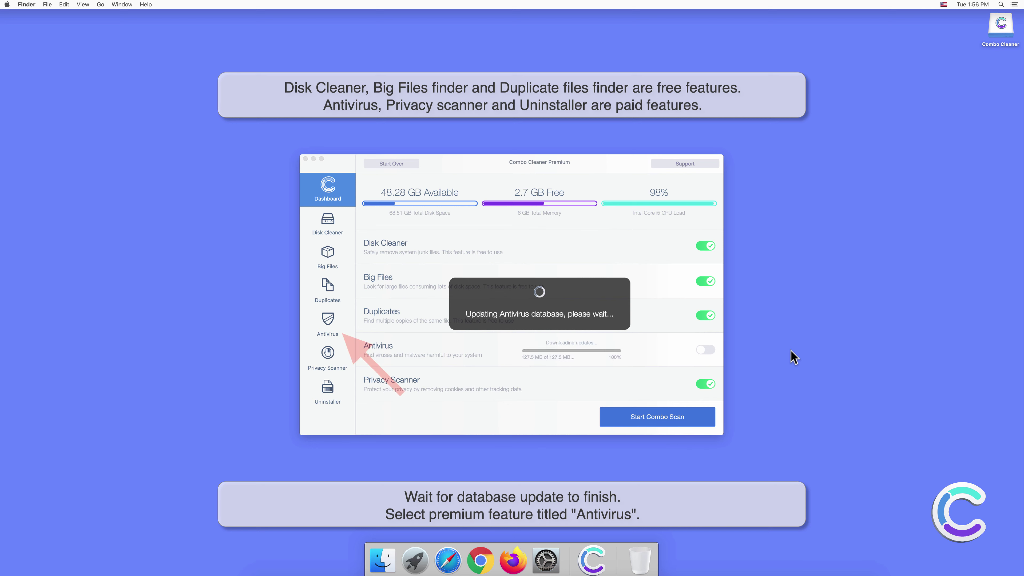
left_click(329, 321)
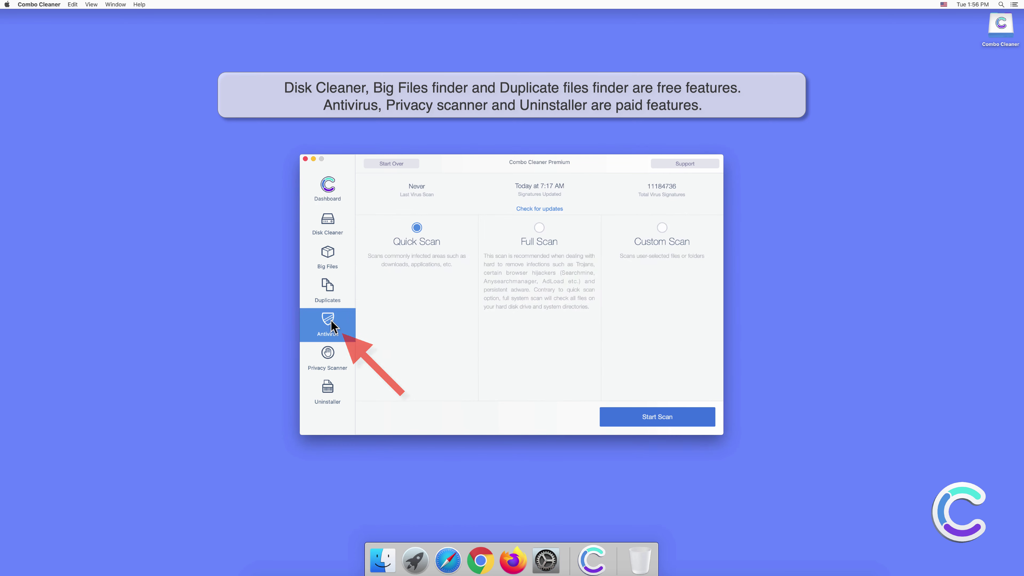
left_click(537, 228)
left_click(661, 418)
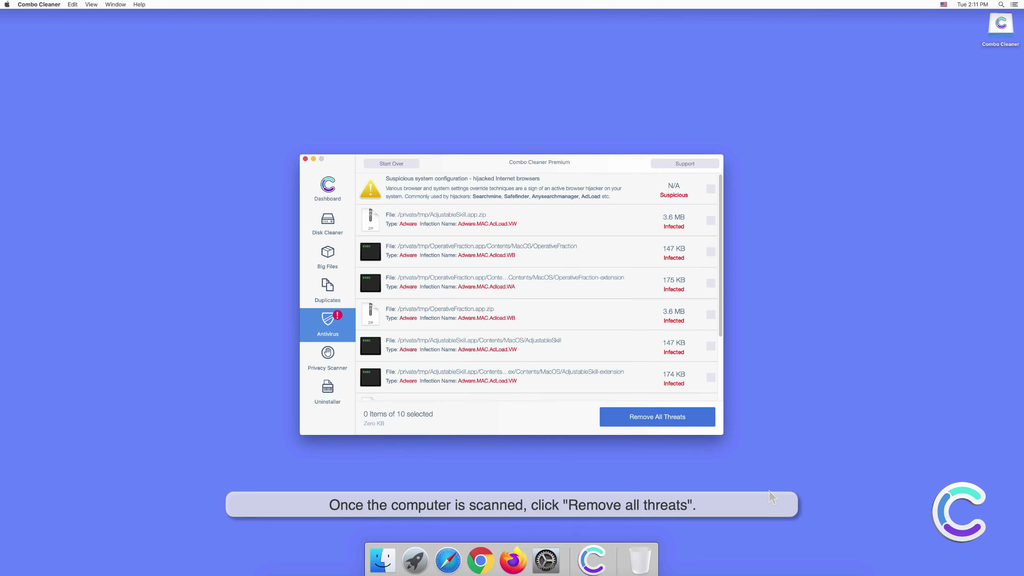
- Remove all detected threats, authenticate with the admin password, and restart now
left_click(664, 420)
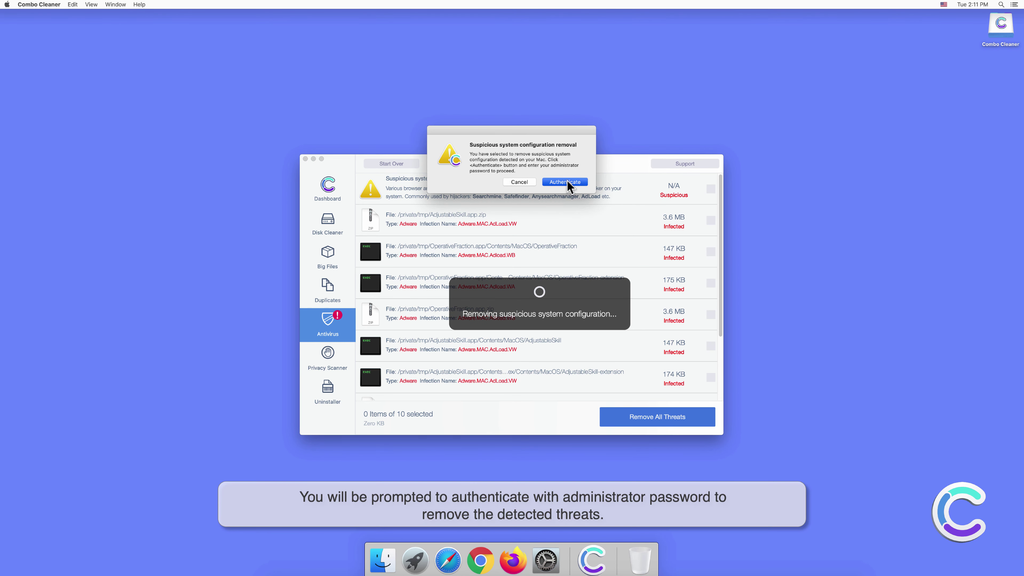
left_click(568, 181)
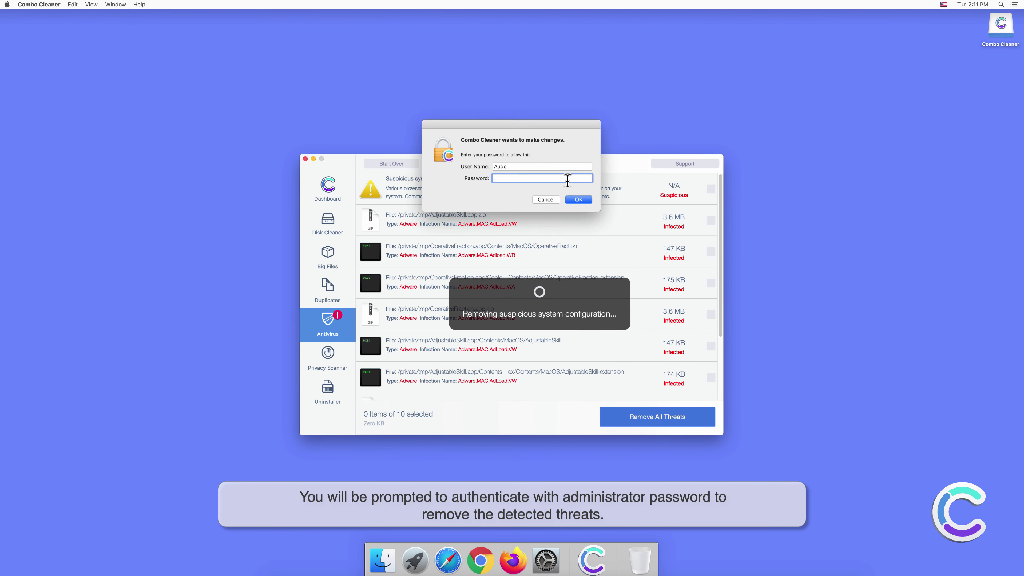
type("••••••")
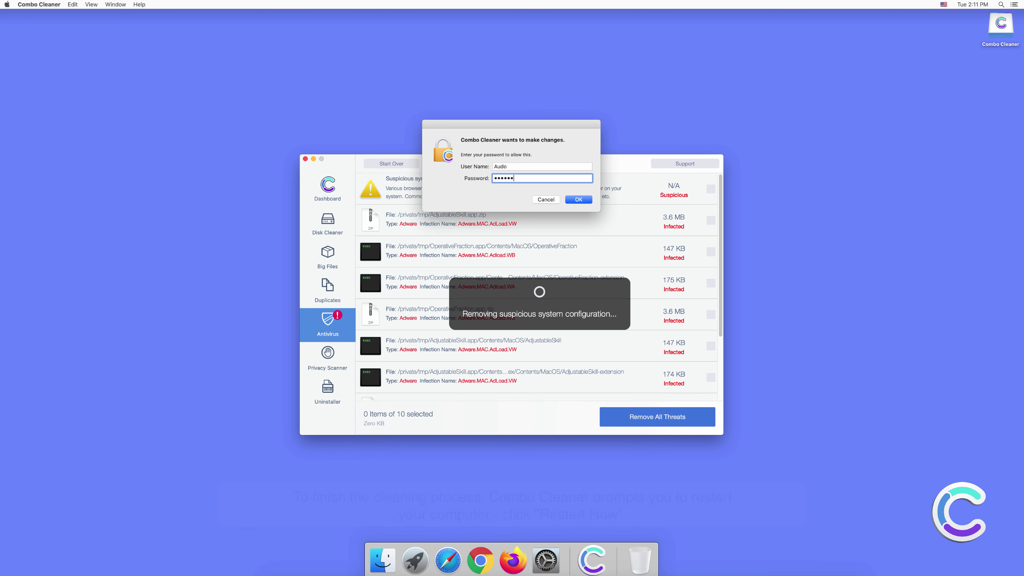
left_click(578, 200)
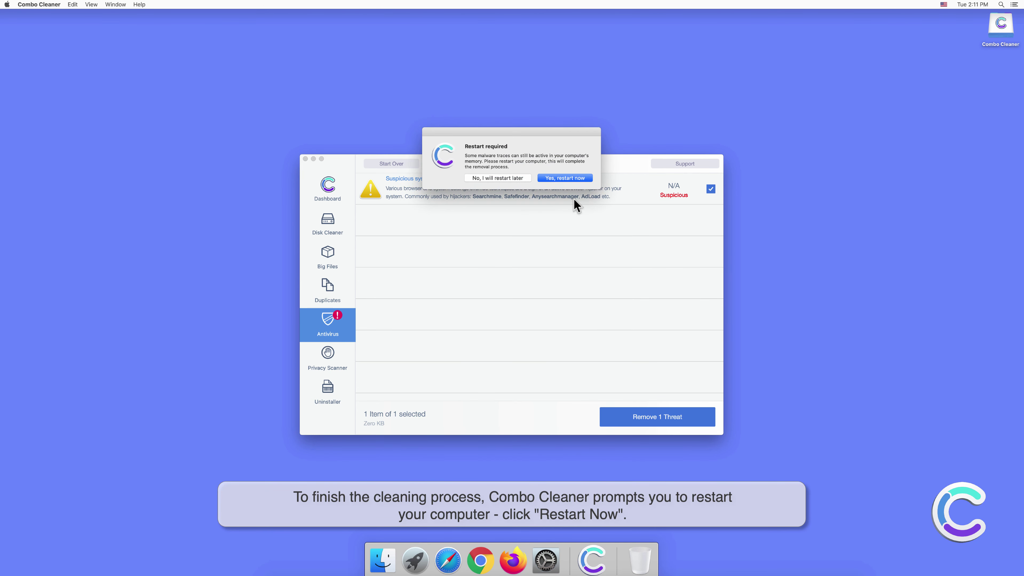
left_click(569, 178)
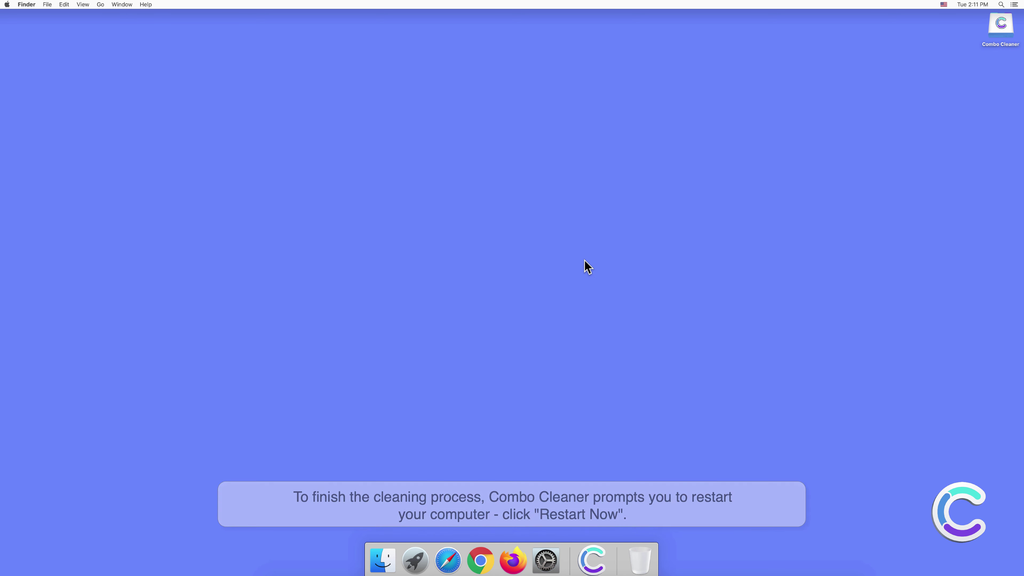